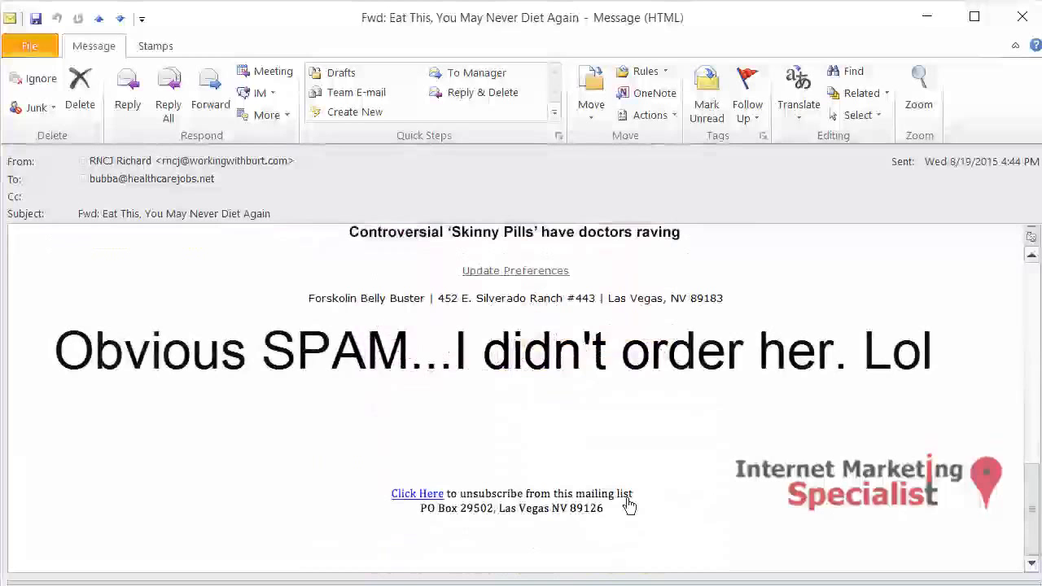
Examine the unsubscribe links at the end of the diet spam email and the Twitter Ads email.
{"action": "mouse_move", "coordinate": [434, 499]}
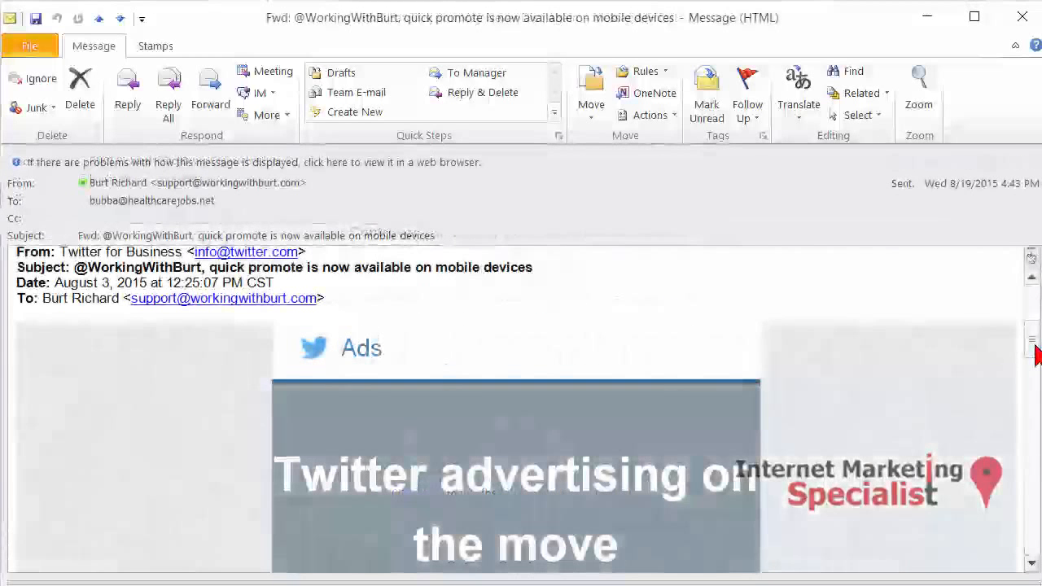
{"action": "left_click_drag", "start_coordinate": [1036, 354], "coordinate": [1007, 540]}
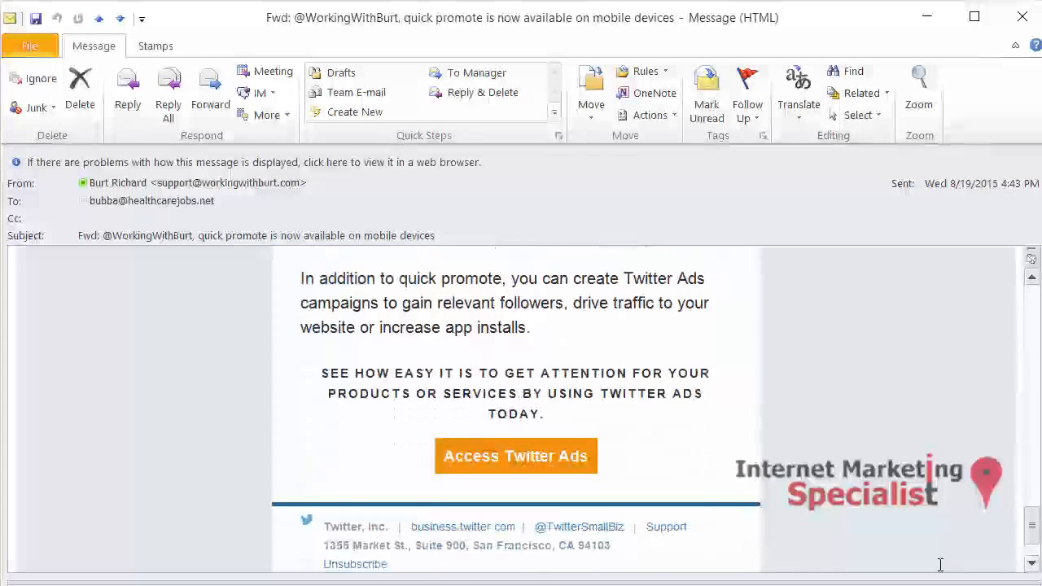
{"action": "scroll", "coordinate": [1030, 537], "scroll_direction": "down", "scroll_amount": 3}
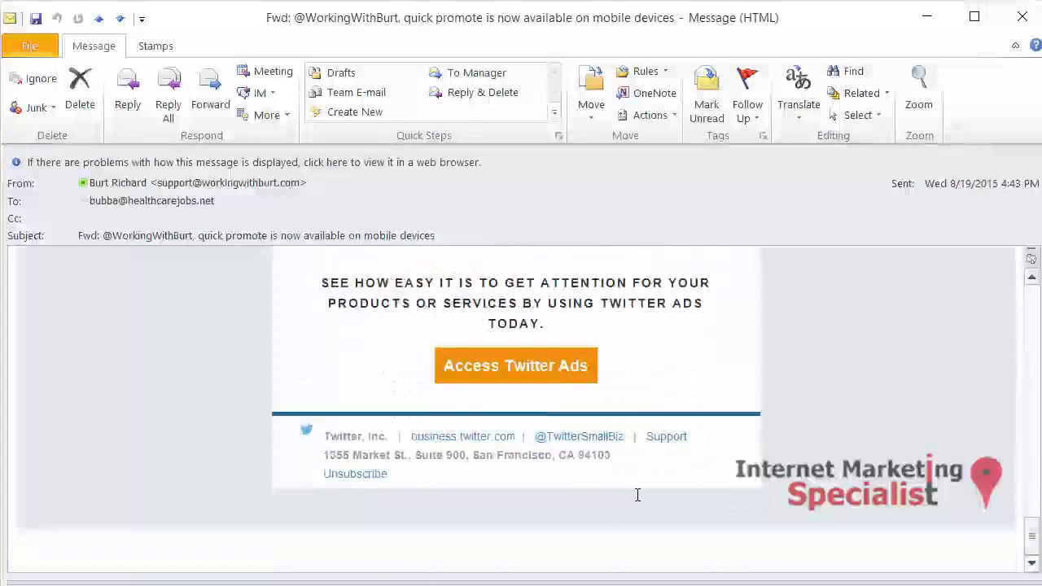
{"action": "left_click", "coordinate": [358, 476]}
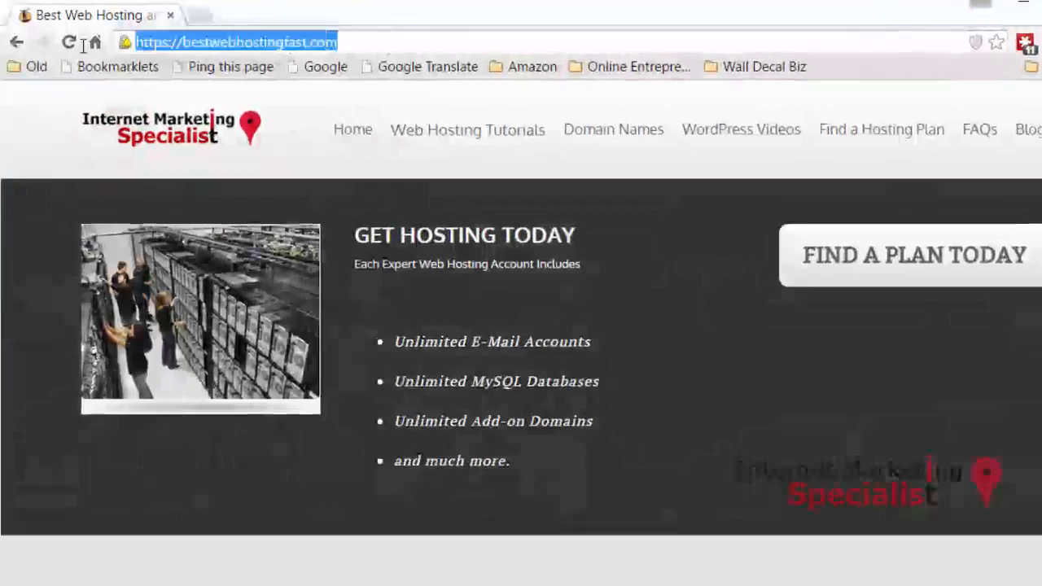
Switch to the Chrome browser and go to the hosting login page at imshosting.co/login.
{"action": "type", "text": "imshos"}
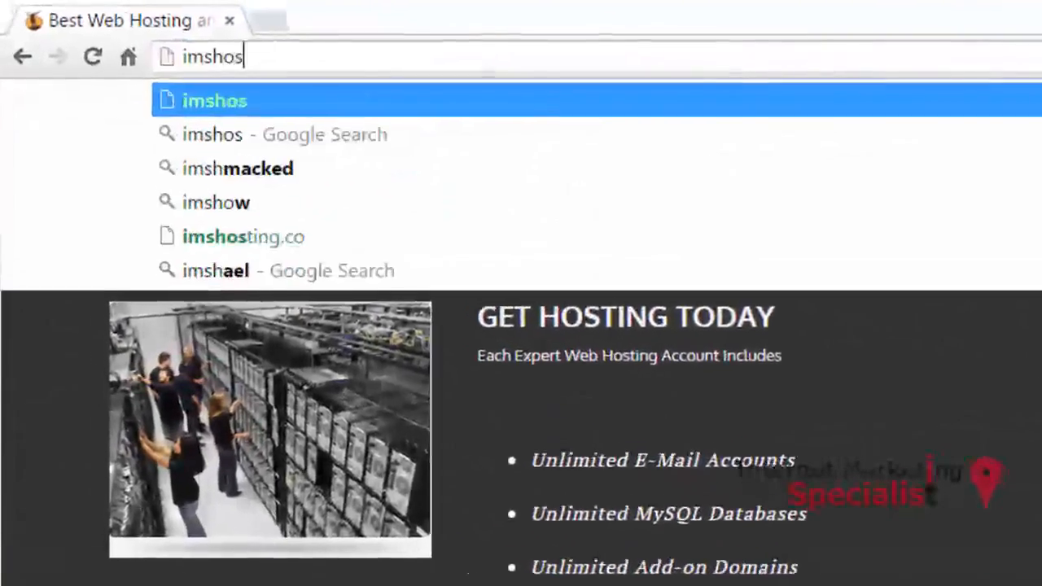
{"action": "type", "text": "ting.co/logi"}
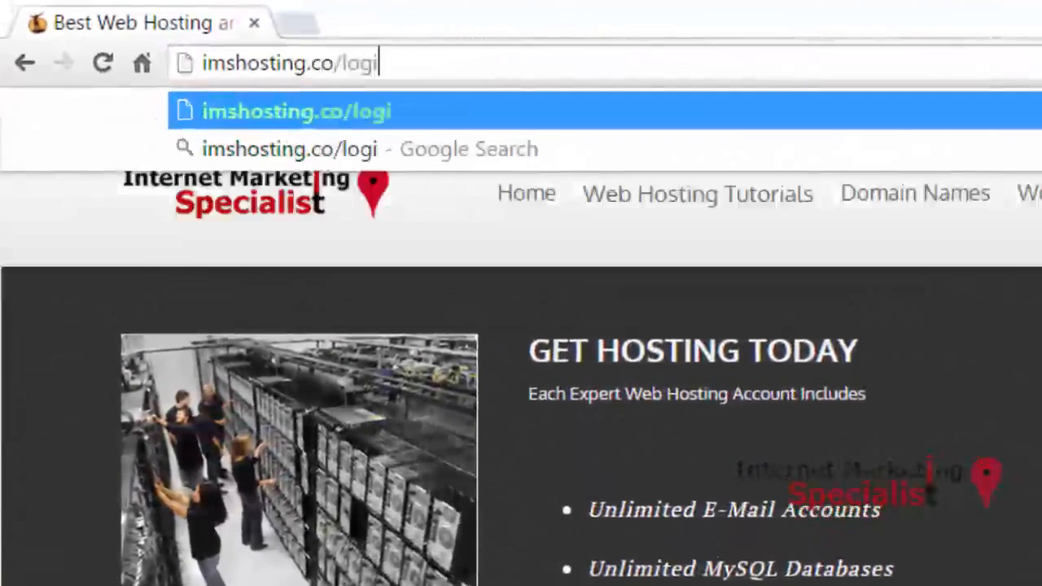
{"action": "type", "text": "n"}
{"action": "key", "text": "Return"}
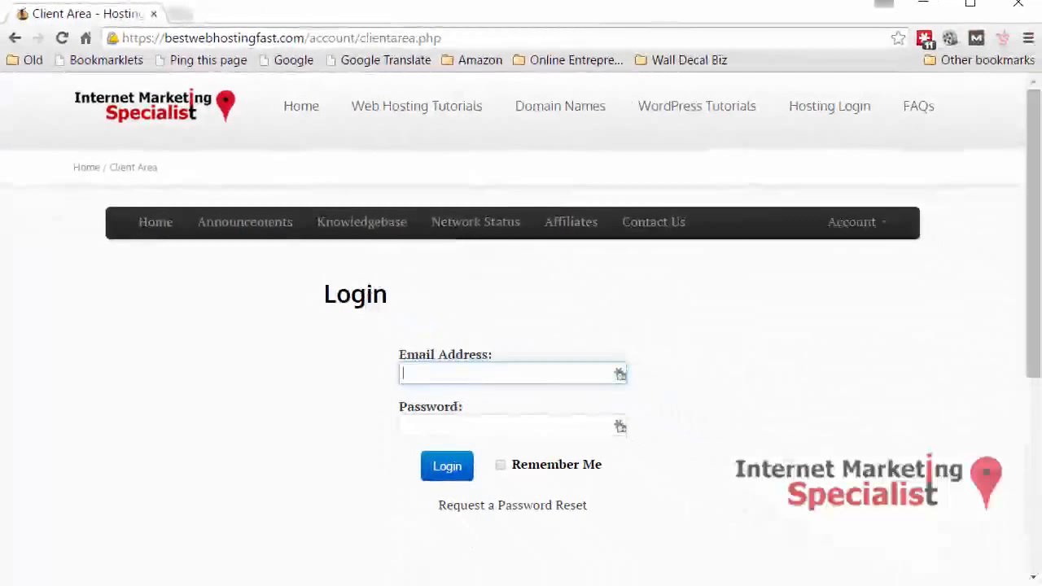
Fill in the email address and password from the saved Costa Rica site login and log in to the client area.
{"action": "left_click", "coordinate": [619, 374]}
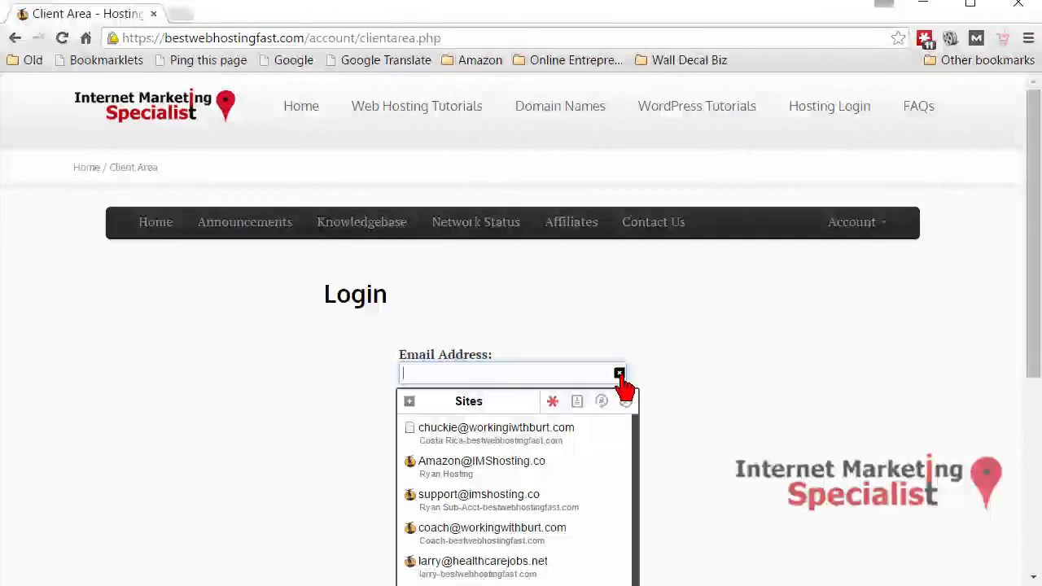
{"action": "left_click", "coordinate": [586, 434]}
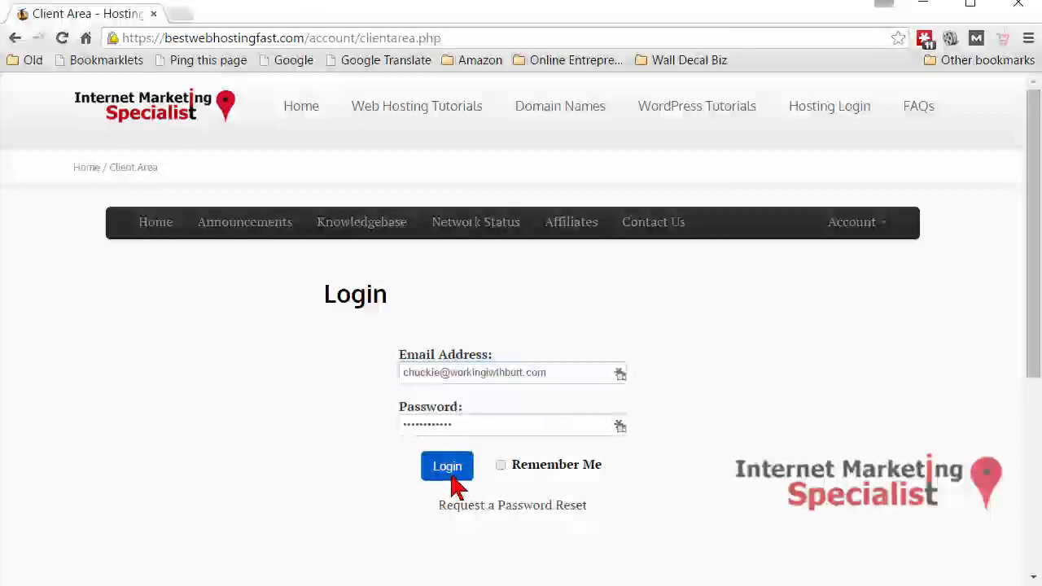
{"action": "left_click", "coordinate": [453, 477]}
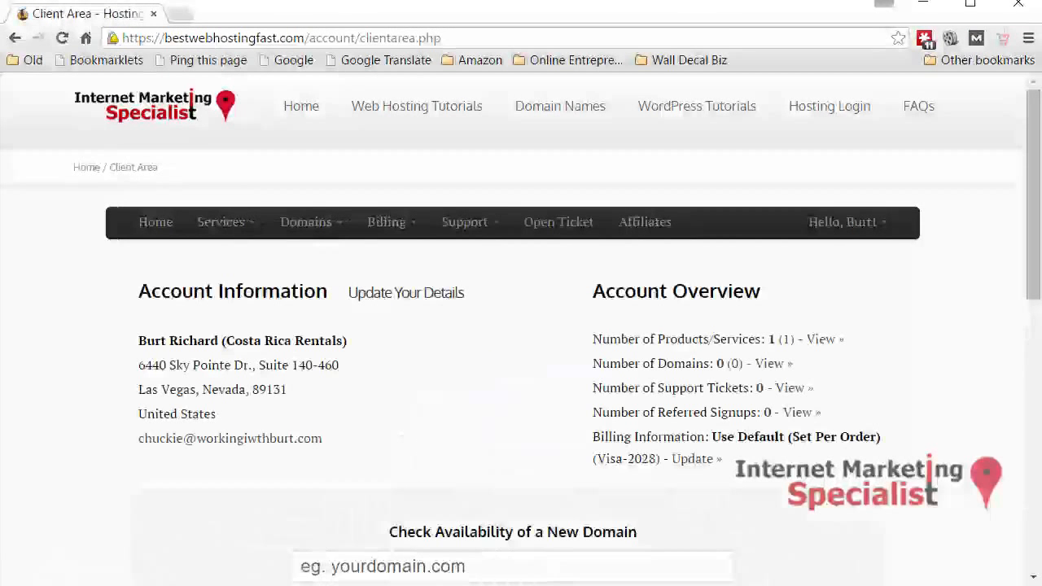
View the details of the Best Value Hosting package among the account's products and log in to its cPanel.
{"action": "left_click", "coordinate": [829, 346]}
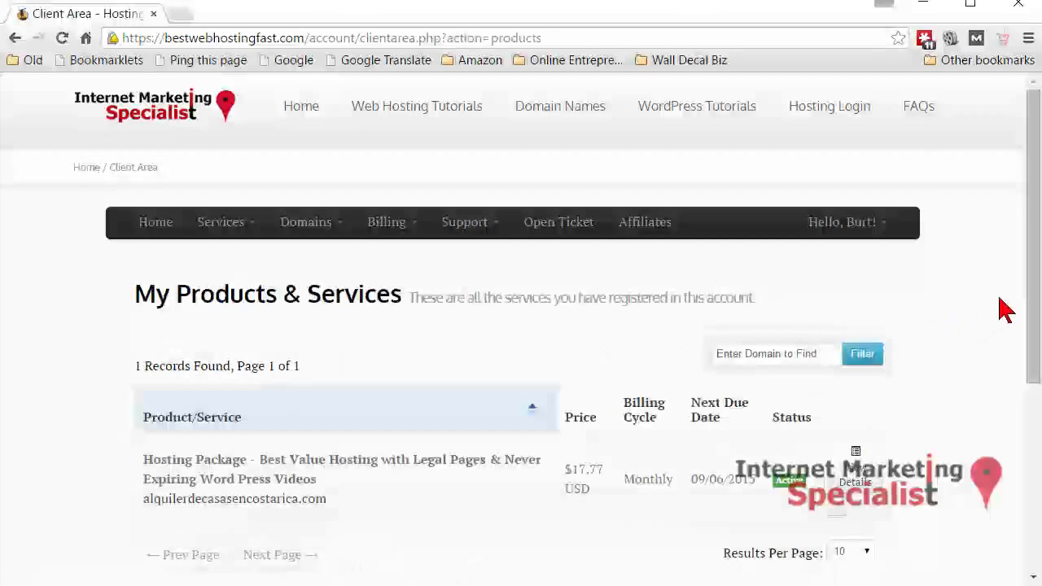
{"action": "left_click_drag", "start_coordinate": [1037, 297], "coordinate": [1030, 353]}
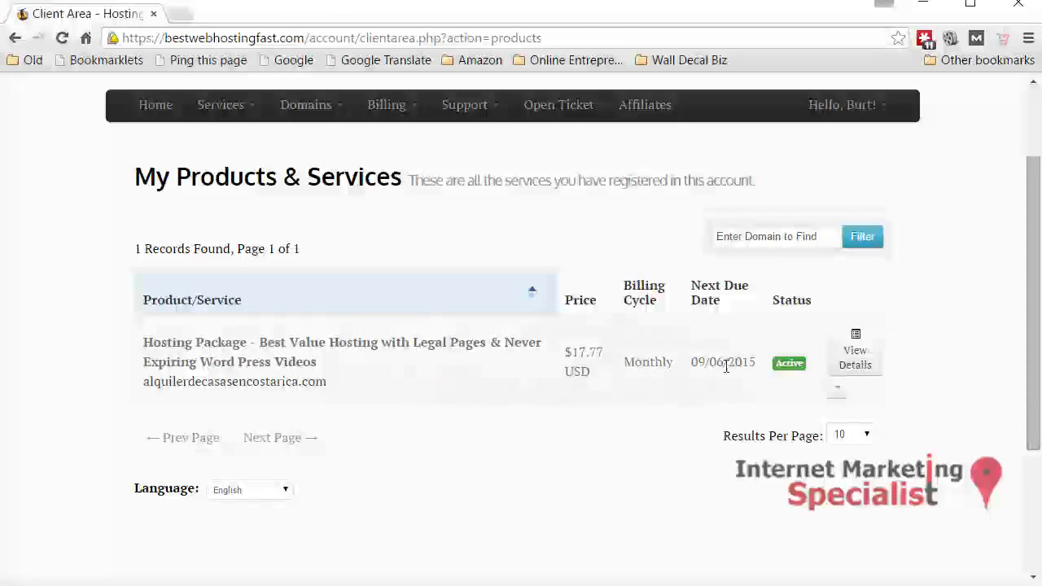
{"action": "left_click", "coordinate": [856, 359]}
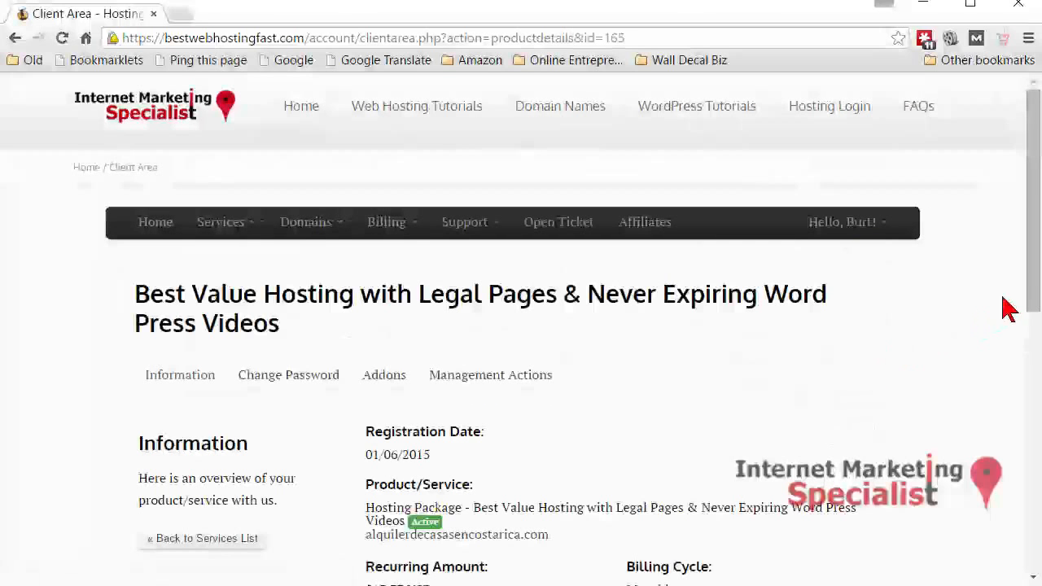
{"action": "left_click_drag", "start_coordinate": [1033, 291], "coordinate": [1012, 409]}
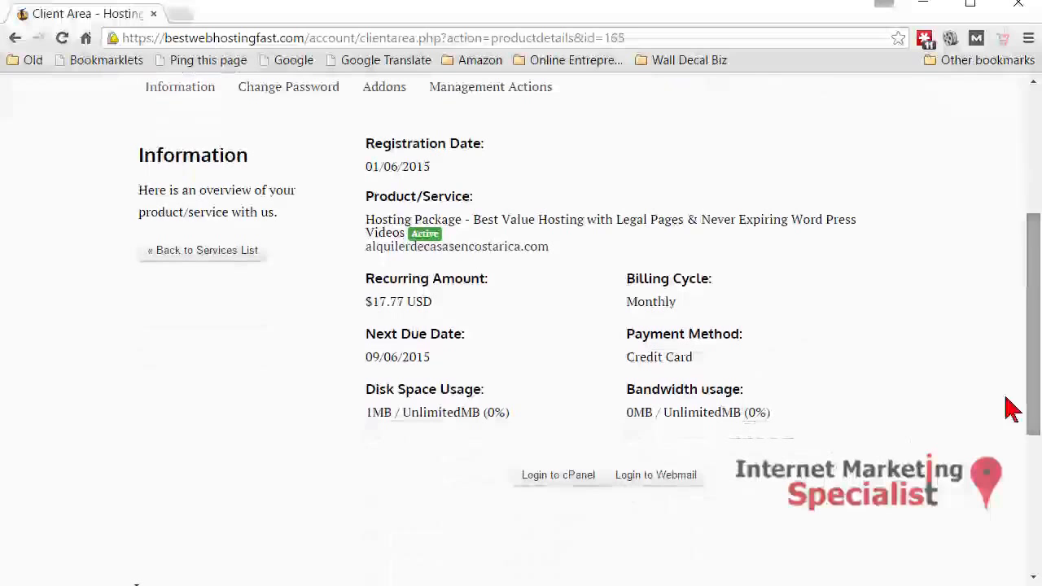
{"action": "left_click", "coordinate": [559, 475]}
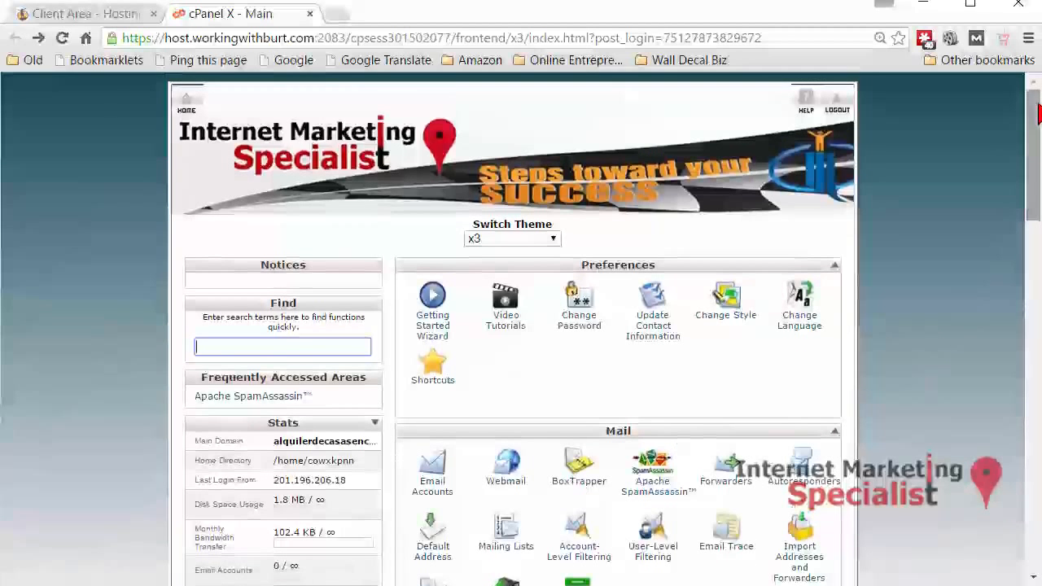
Enable Apache SpamAssassin from the Mail section and return to its settings page.
{"action": "left_click_drag", "start_coordinate": [1038, 114], "coordinate": [1039, 179]}
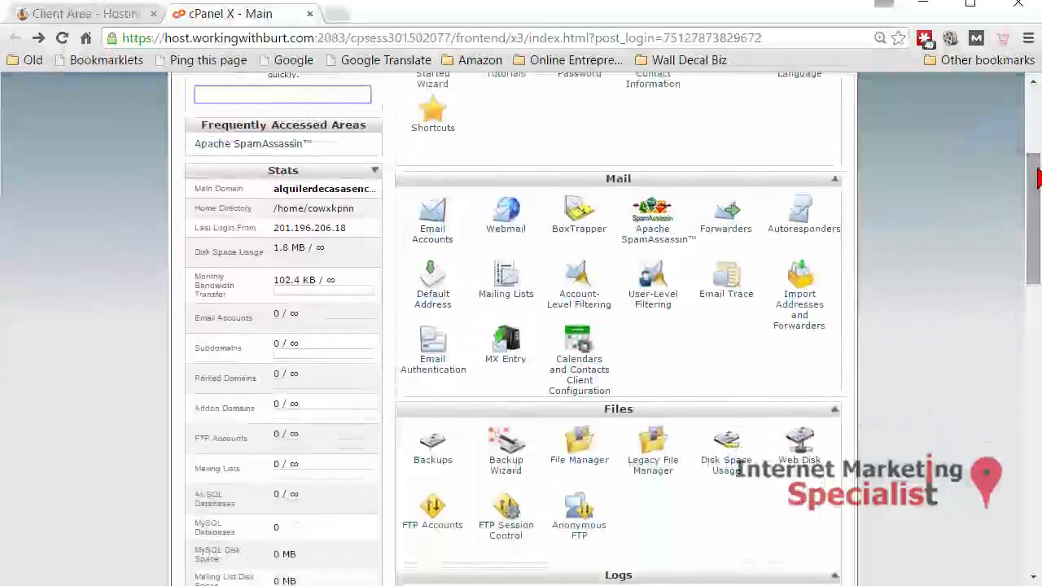
{"action": "left_click", "coordinate": [665, 232]}
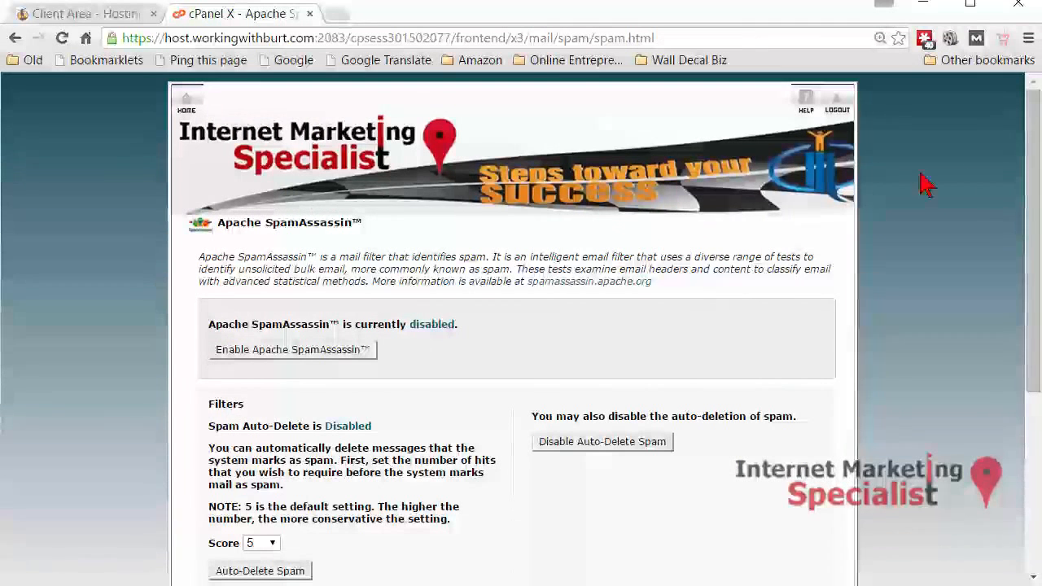
{"action": "left_click_drag", "start_coordinate": [1028, 144], "coordinate": [1034, 218]}
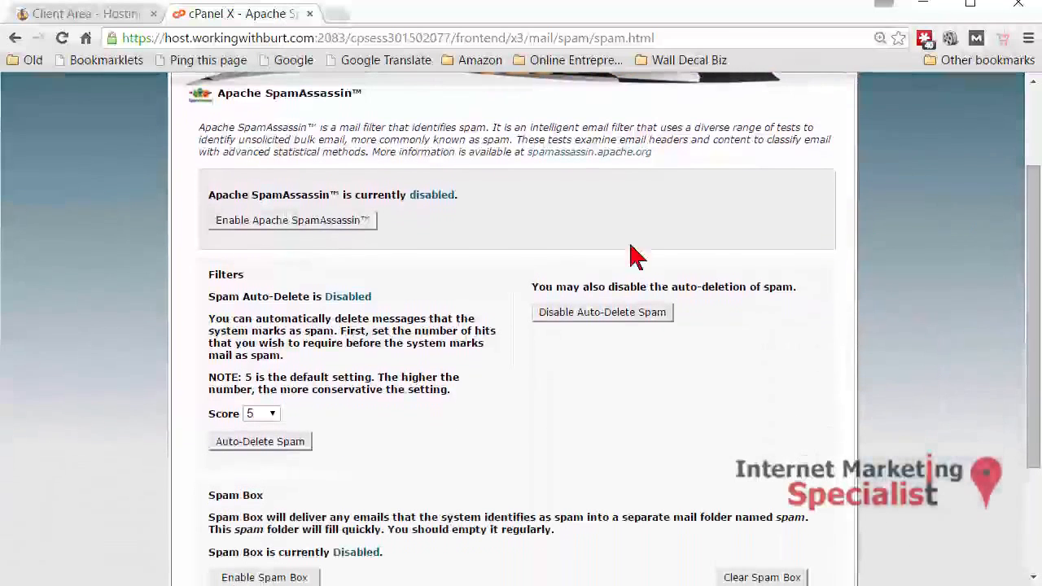
{"action": "left_click", "coordinate": [298, 228]}
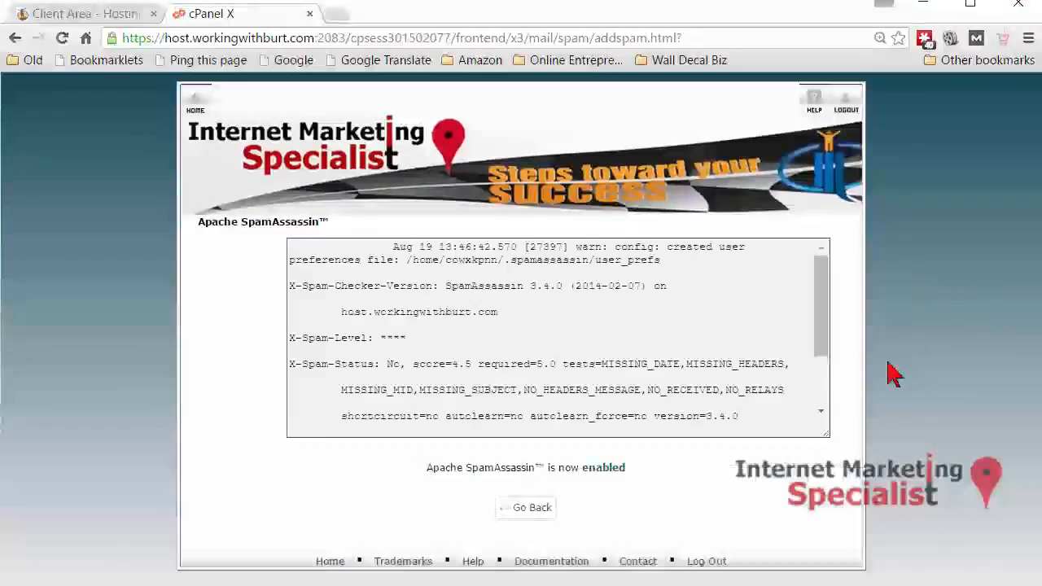
{"action": "left_click", "coordinate": [529, 511]}
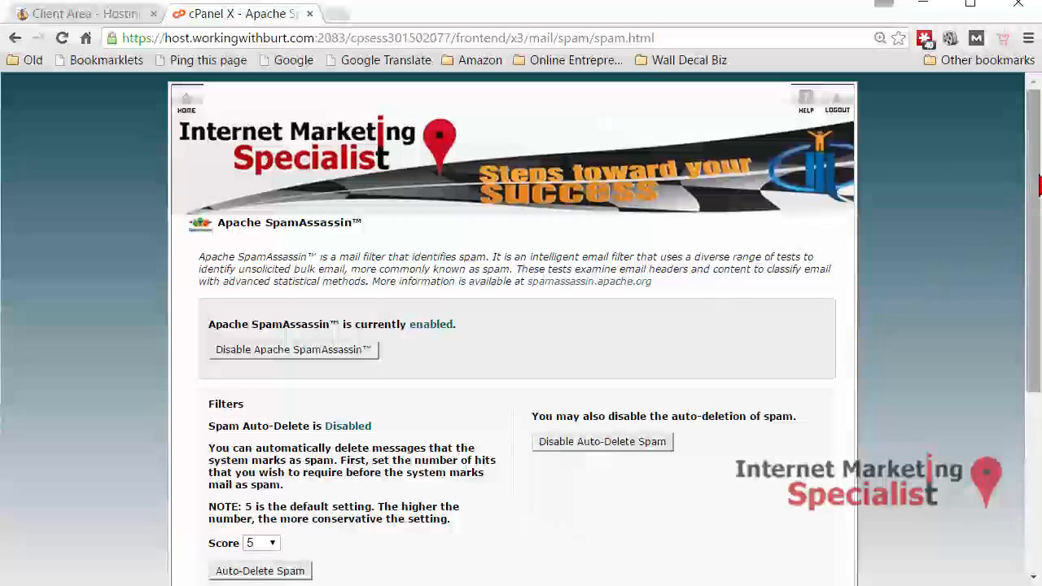
Set required_score to 4 in the Apache SpamAssassin configuration, save it and return to the settings page.
{"action": "left_click_drag", "start_coordinate": [1037, 186], "coordinate": [1032, 313]}
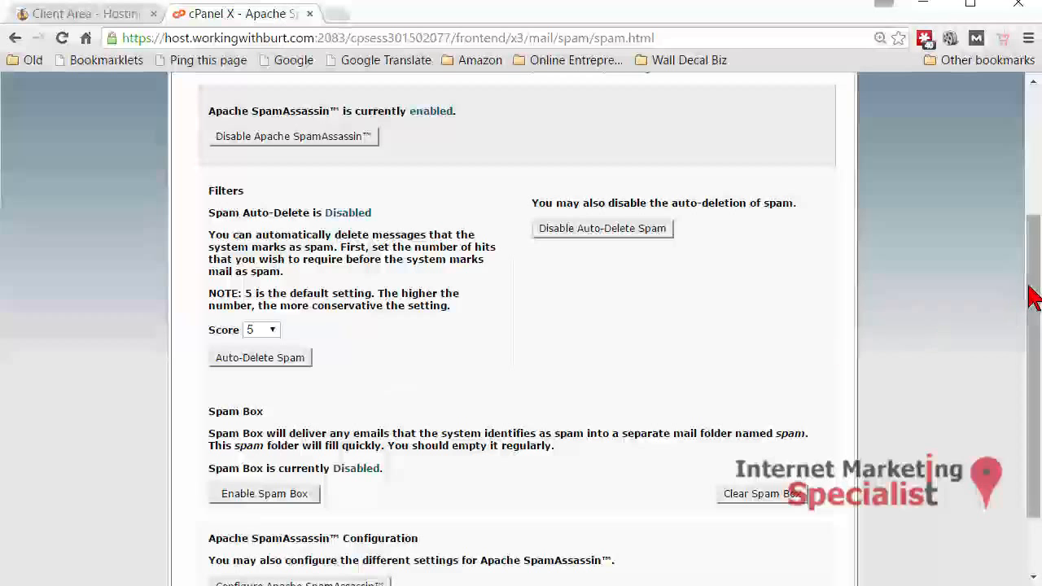
{"action": "left_click_drag", "start_coordinate": [1030, 297], "coordinate": [1027, 352]}
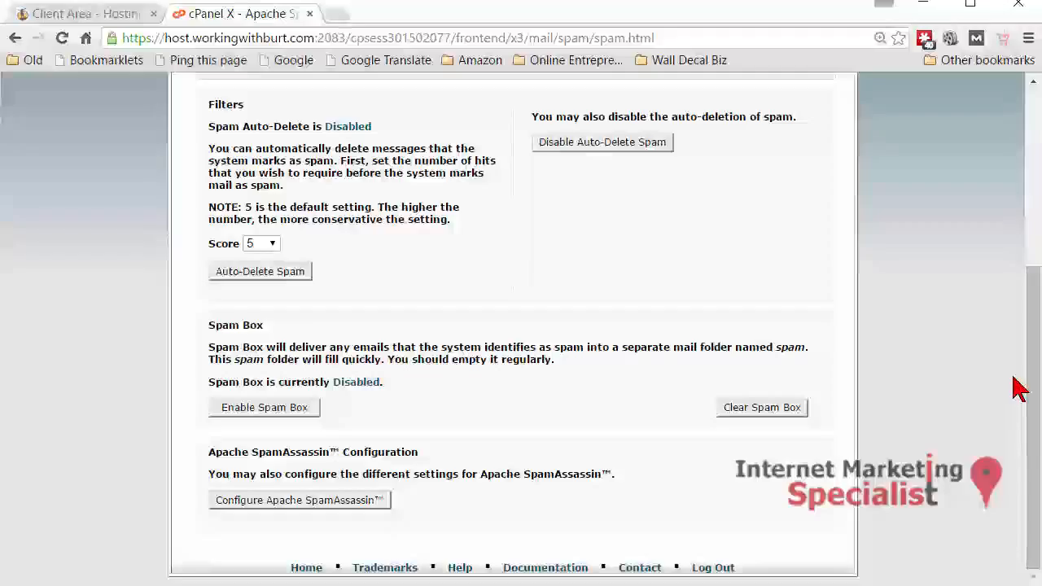
{"action": "left_click", "coordinate": [317, 503]}
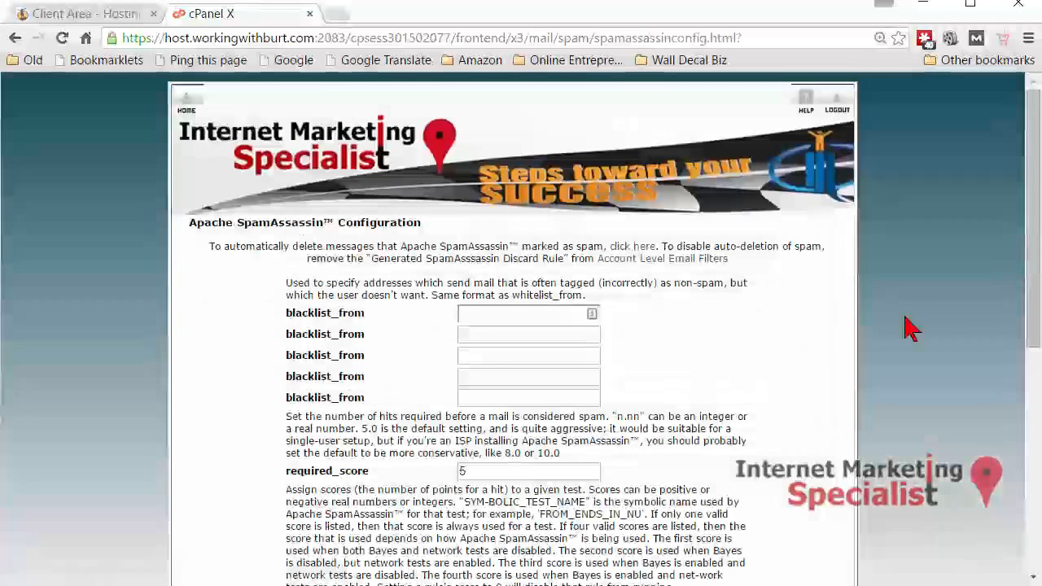
{"action": "scroll", "coordinate": [1038, 250], "scroll_direction": "down", "scroll_amount": 3}
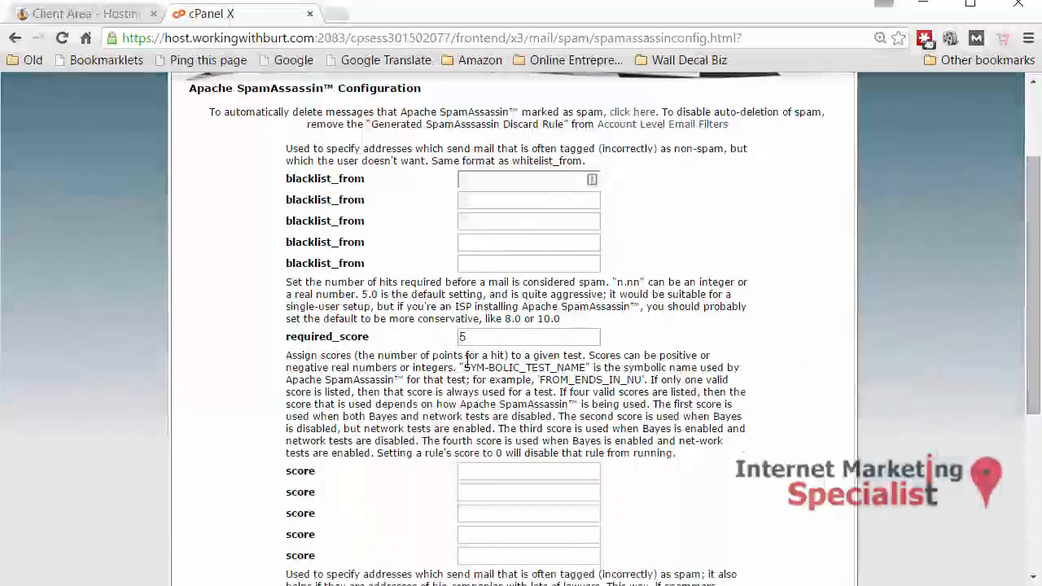
{"action": "double_click", "coordinate": [462, 336]}
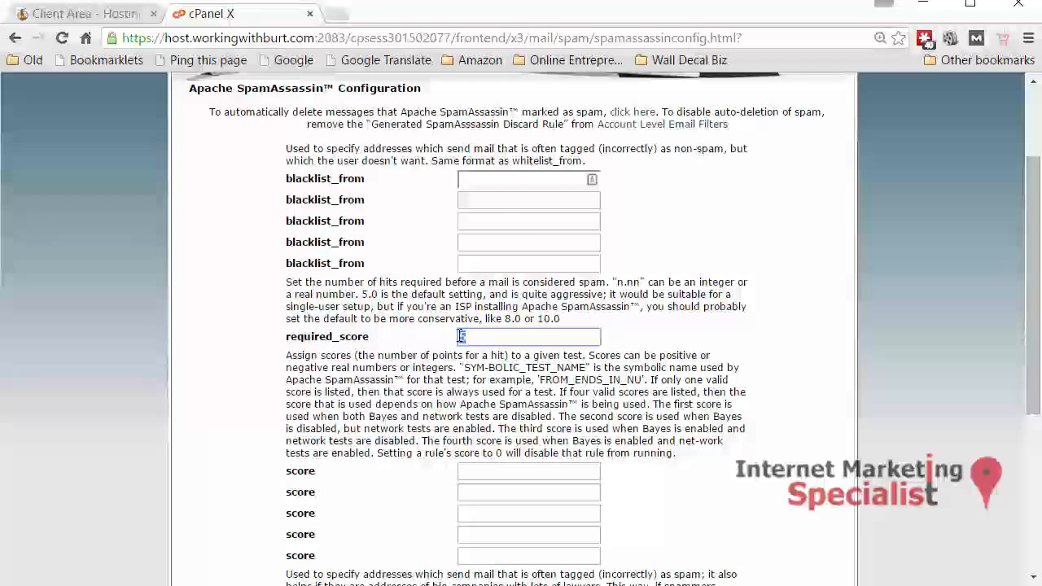
{"action": "type", "text": "4"}
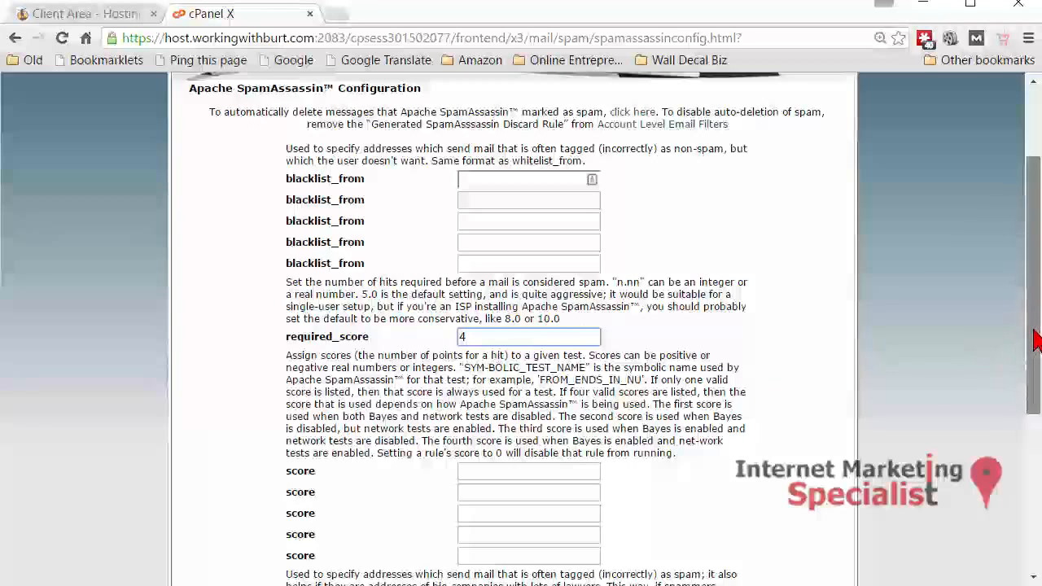
{"action": "left_click_drag", "start_coordinate": [1032, 335], "coordinate": [1032, 472]}
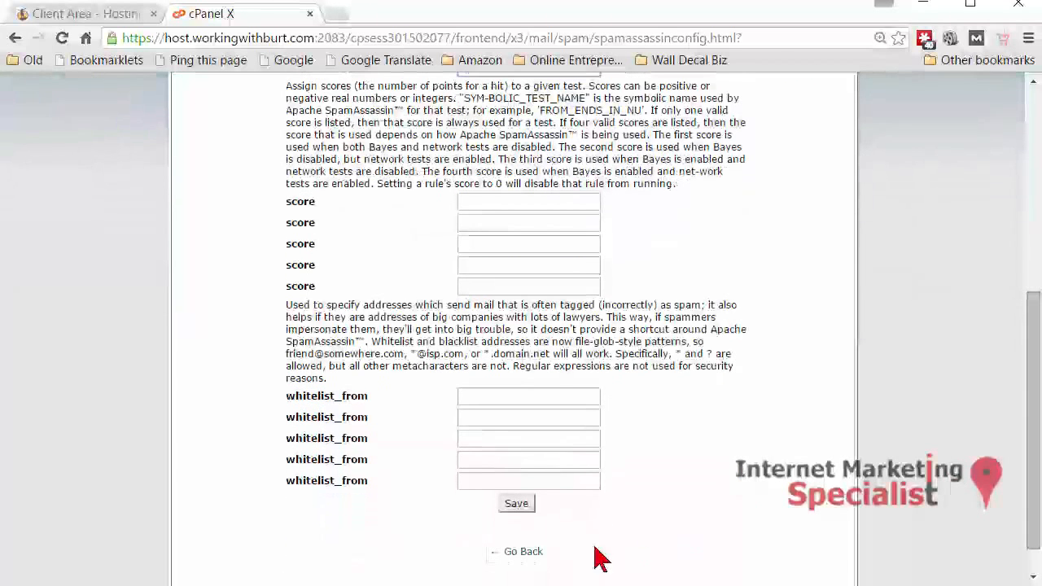
{"action": "left_click", "coordinate": [517, 503]}
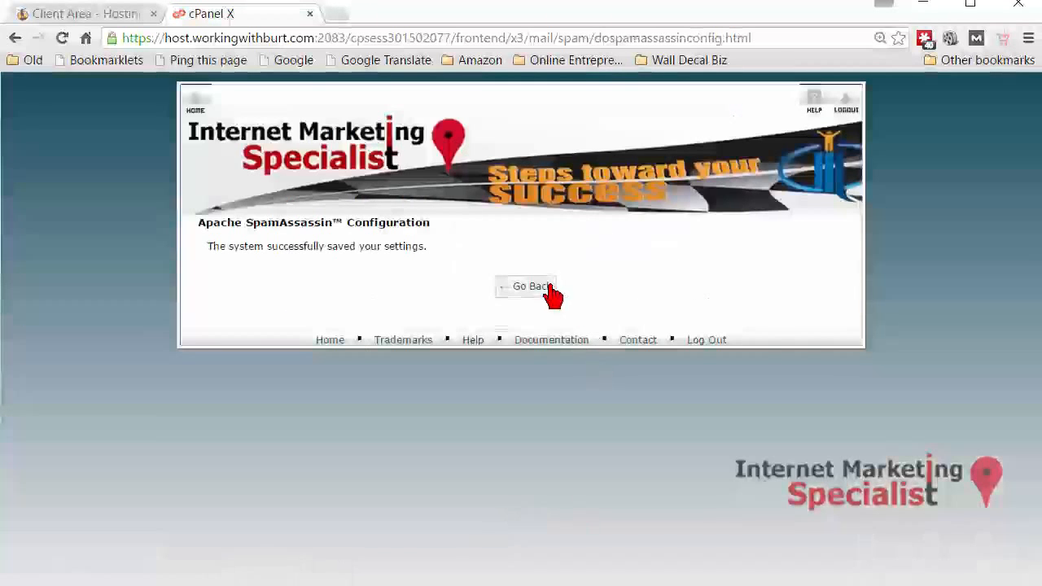
{"action": "left_click", "coordinate": [546, 291]}
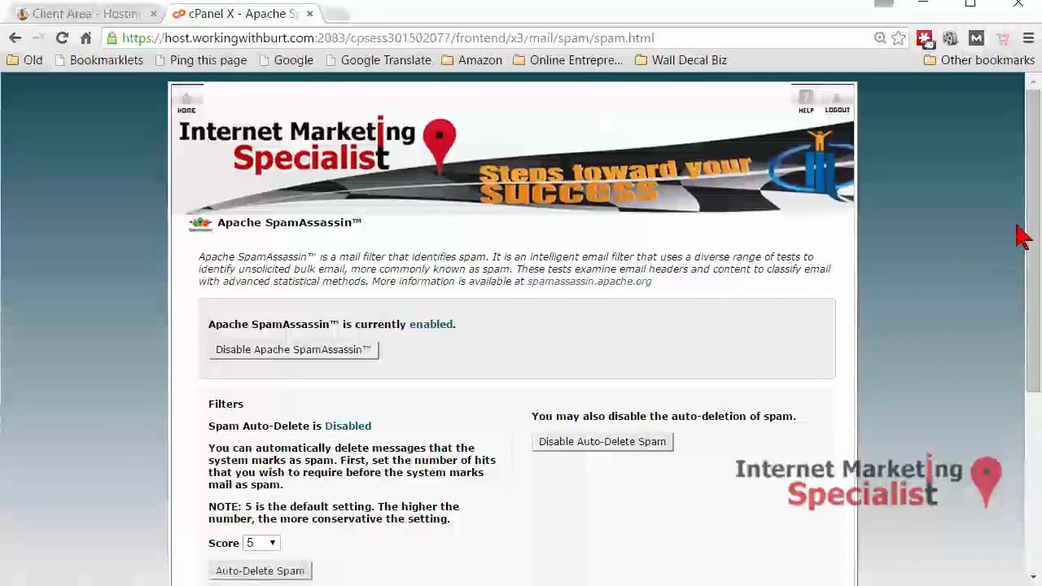
Review the spam auto-delete filter, Spam Box and configuration options on the Apache SpamAssassin page.
{"action": "left_click_drag", "start_coordinate": [1036, 242], "coordinate": [1035, 338]}
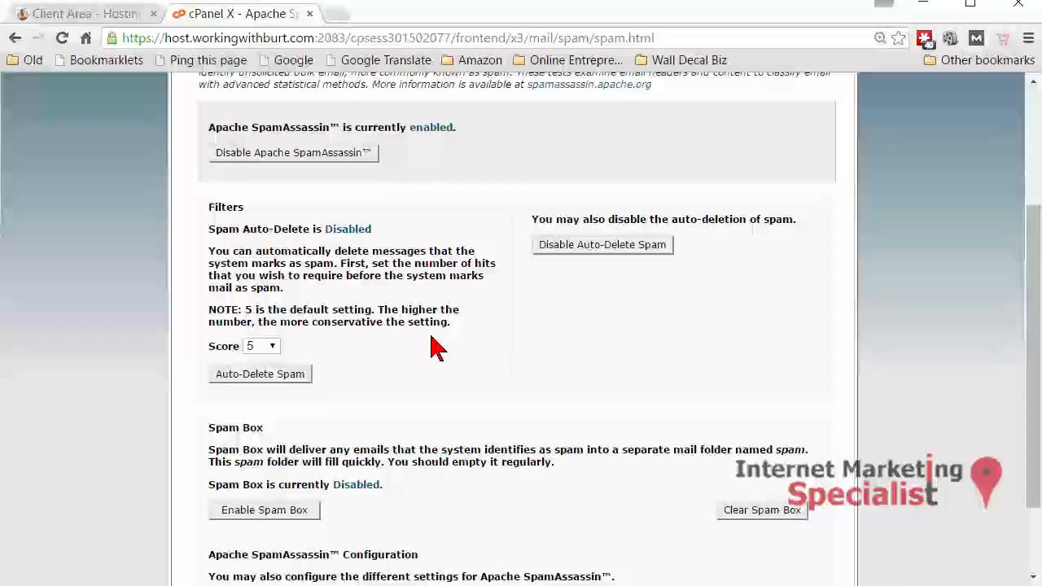
{"action": "left_click_drag", "start_coordinate": [1032, 338], "coordinate": [1034, 407]}
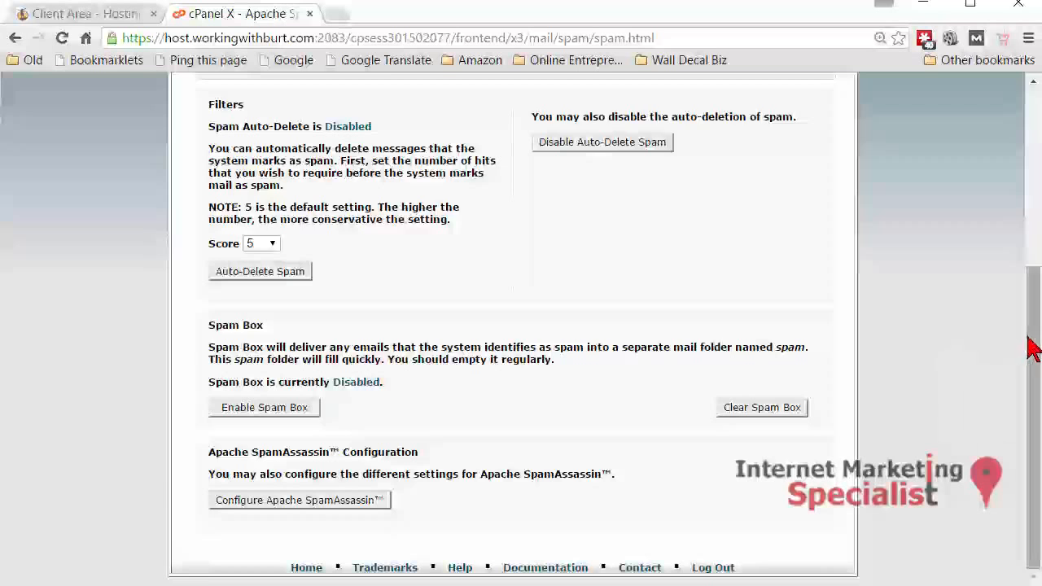
{"action": "left_click_drag", "start_coordinate": [1030, 349], "coordinate": [877, 317]}
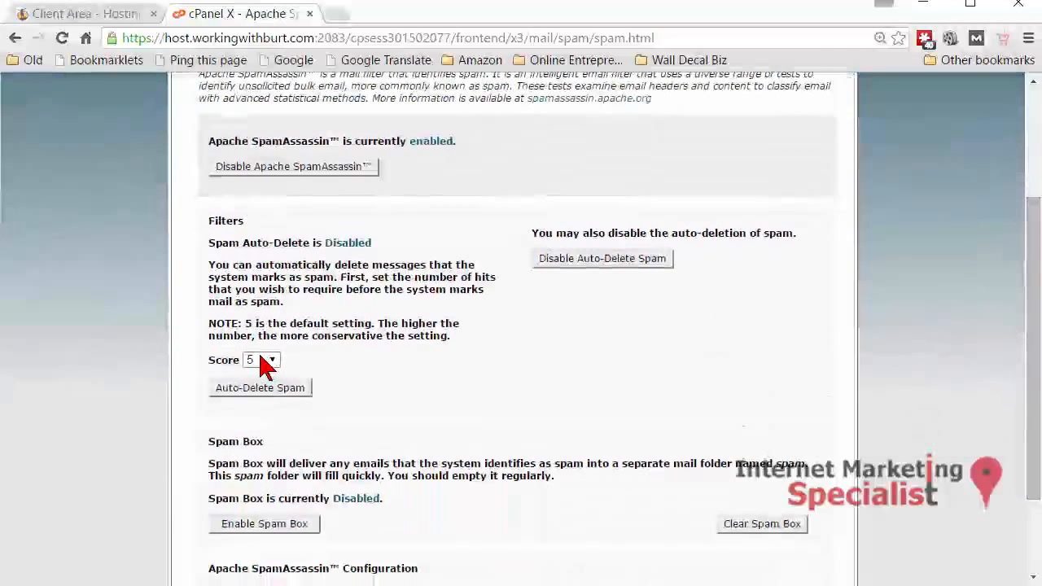
{"action": "left_click_drag", "start_coordinate": [1032, 379], "coordinate": [1032, 449]}
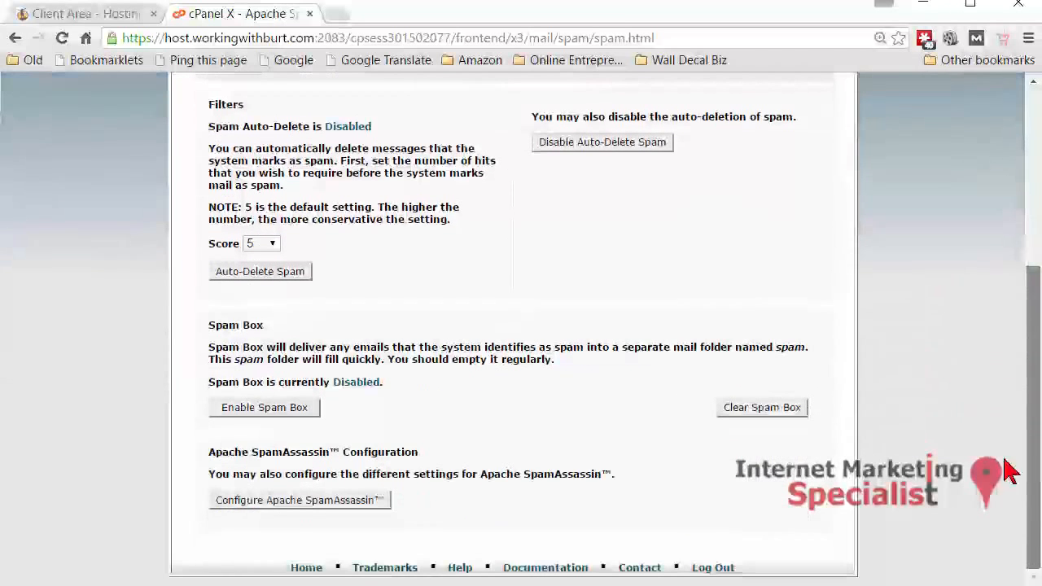